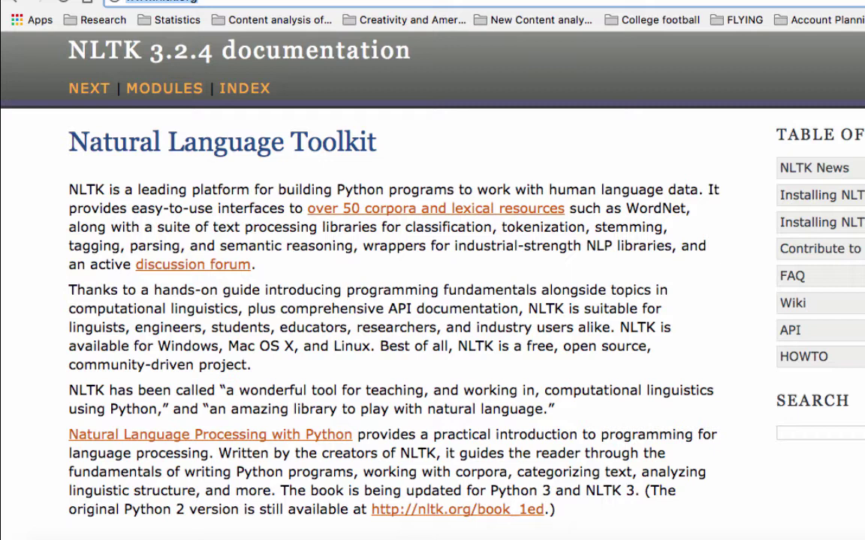
# Switch from the NLTK documentation in Chrome to the Mandrill tweets workbook in Excel.
pyautogui.press('super+Tab')
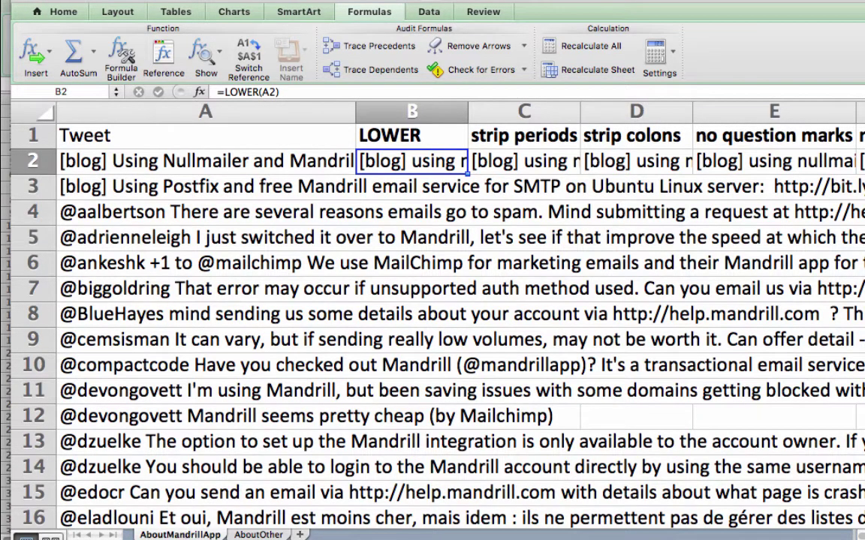
# Compare the AboutOther and AboutMandrillApp tweet lists, confirming they run to row 151, then show AboutOther.
pyautogui.click(257, 535)
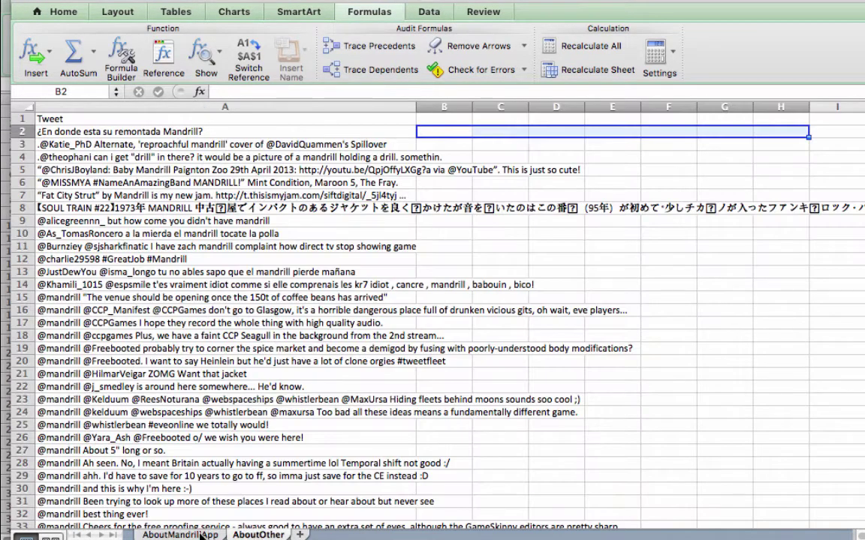
pyautogui.click(196, 536)
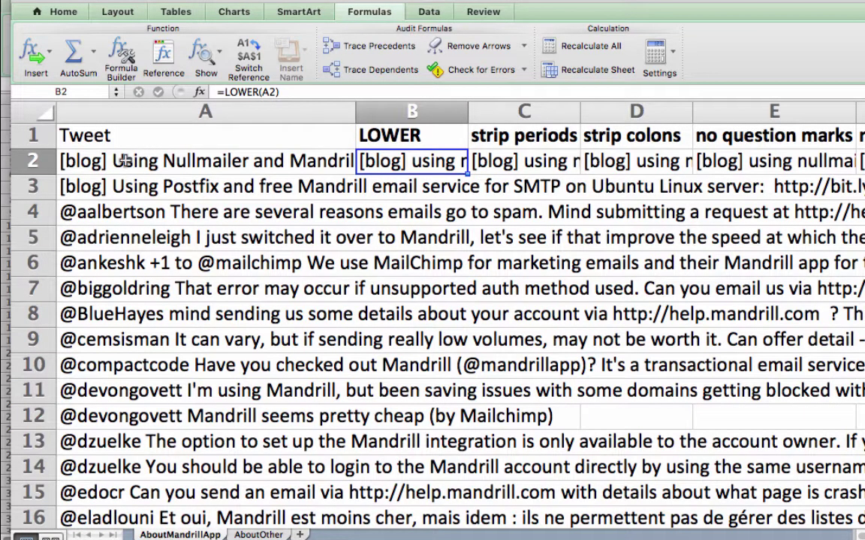
pyautogui.moveTo(125, 161); pyautogui.dragTo(127, 445)
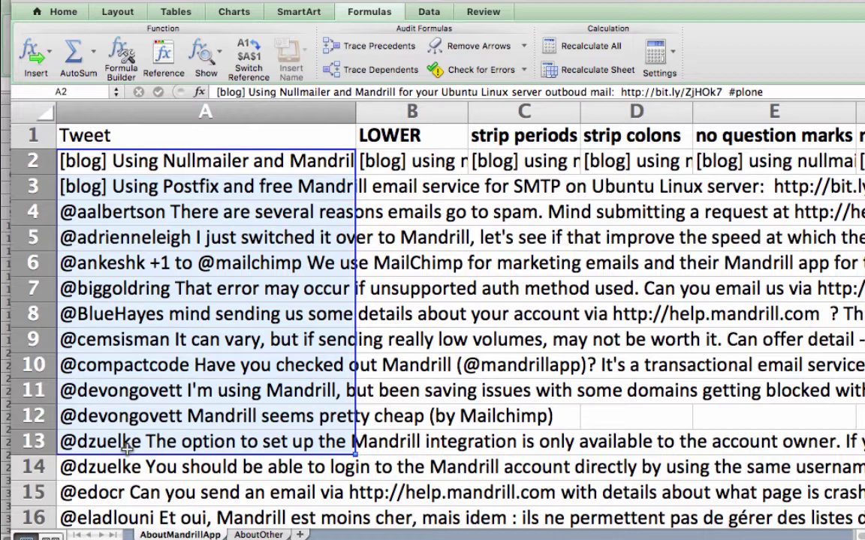
pyautogui.click(117, 387)
pyautogui.press('super+Down')
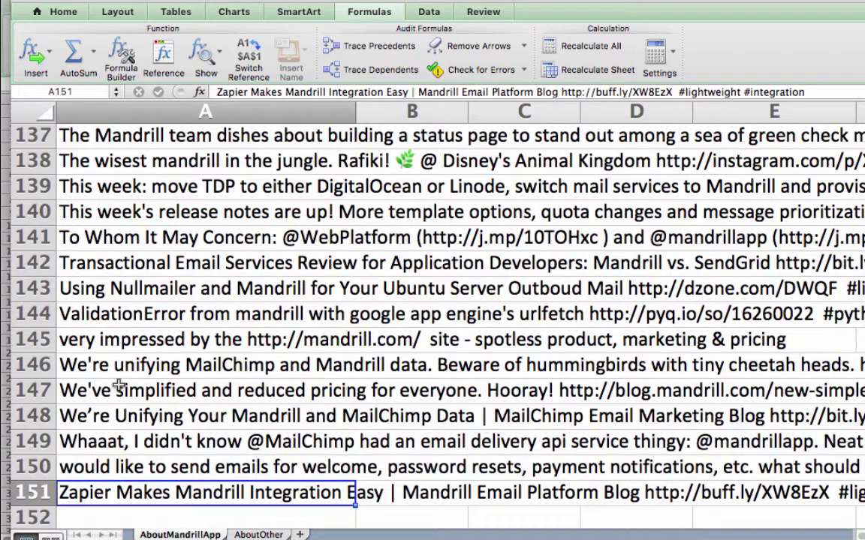
pyautogui.press('super+Up')
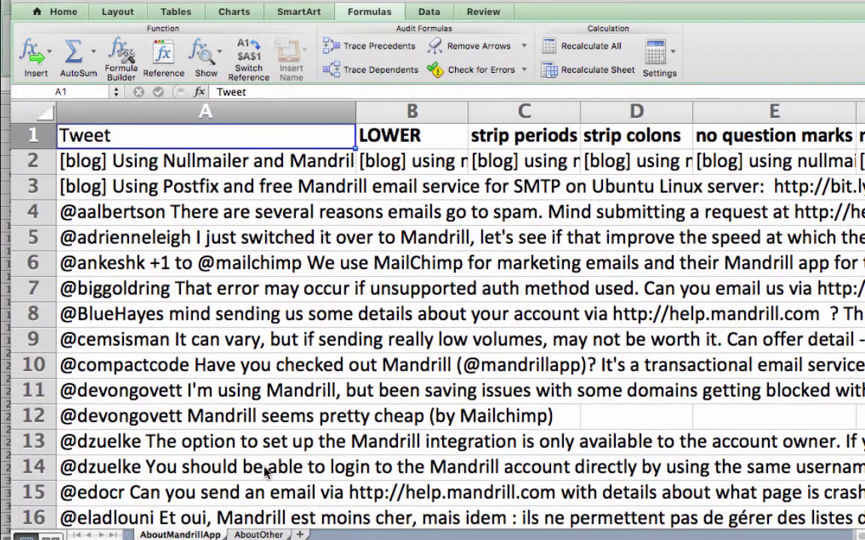
pyautogui.hotkey('ctrl', 'pagedown')
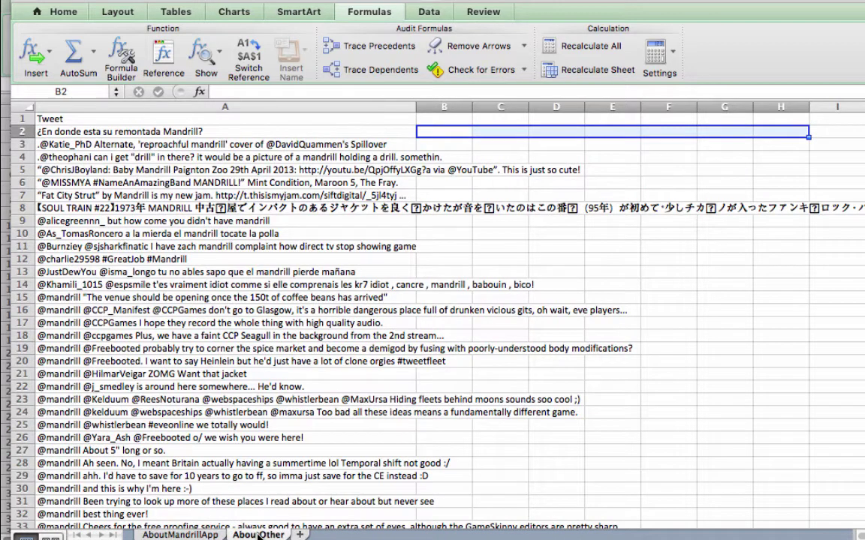
# Confirm AboutOther's tweets run from A2 down to row 151, then return to the top.
pyautogui.click(120, 132)
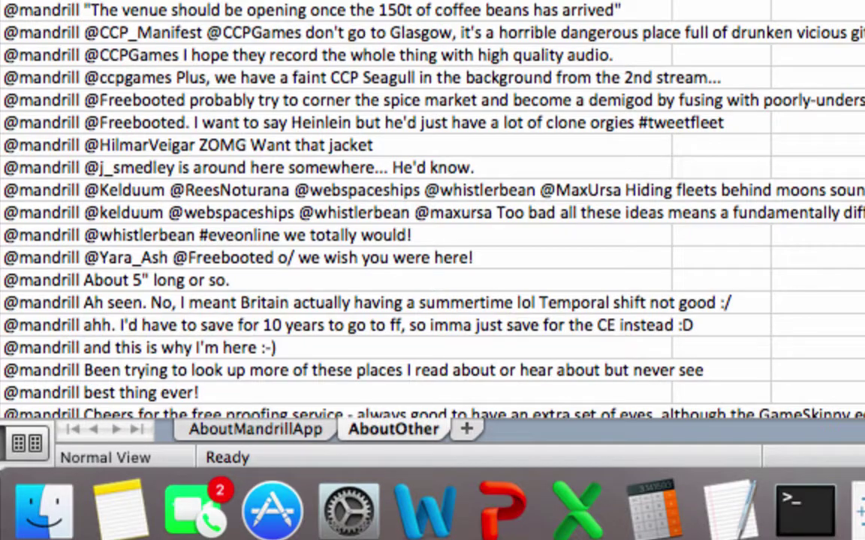
pyautogui.press('Down')
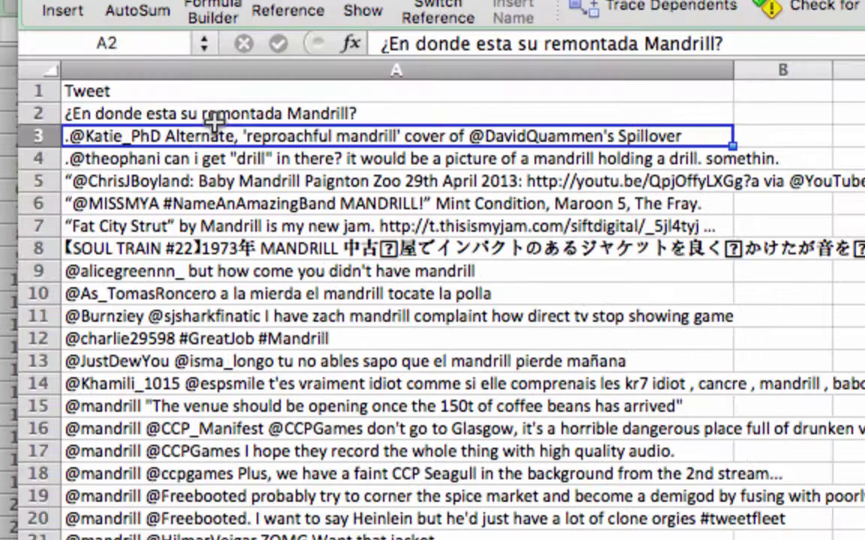
pyautogui.hotkey('ctrl', 'Down')
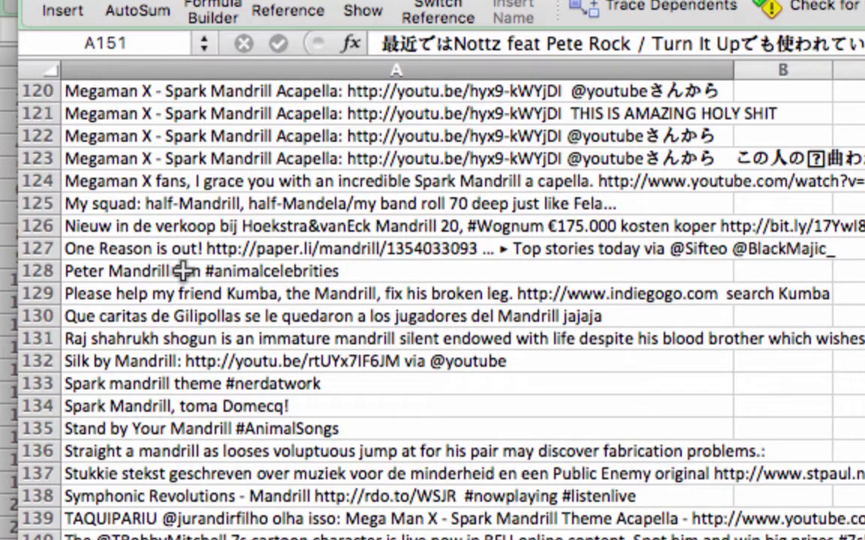
pyautogui.scroll(-3, 183, 271)
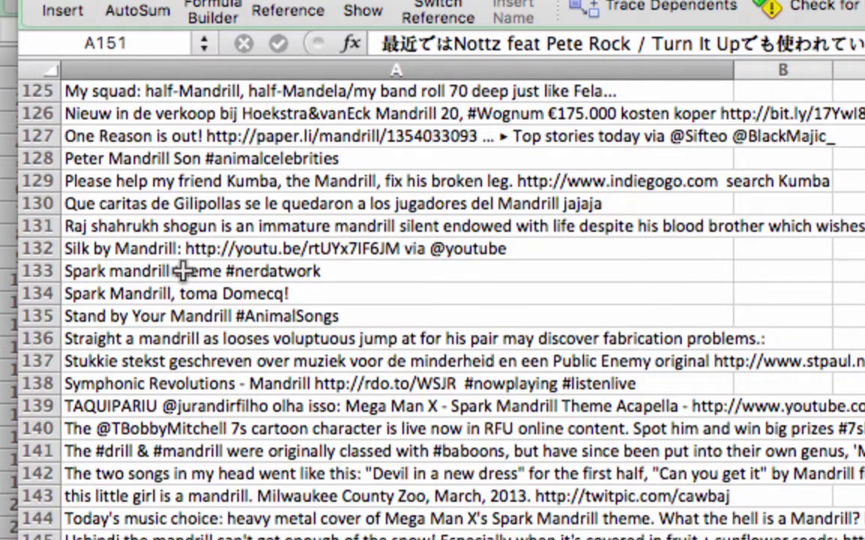
pyautogui.hotkey('ctrl', 'Up')
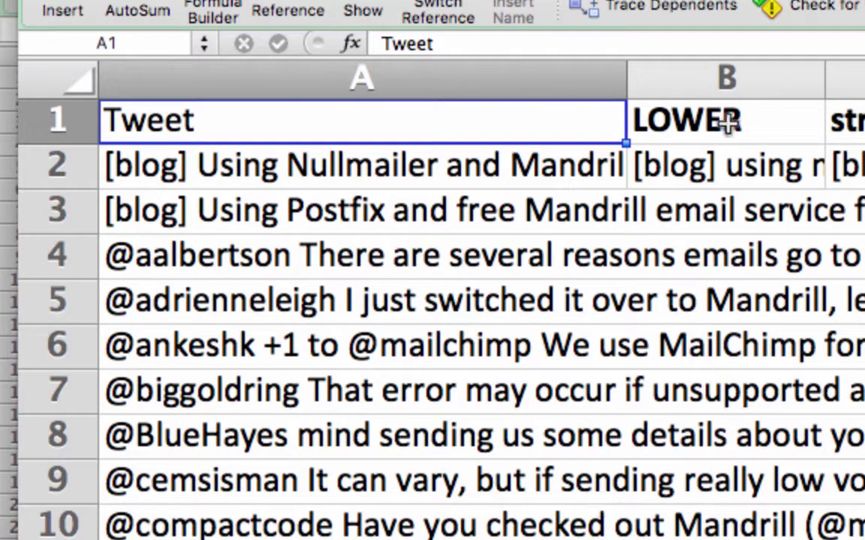
# Inspect B2's =LOWER(A2) formula and turn on Show Formulas for AboutMandrillApp.
pyautogui.click(413, 181)
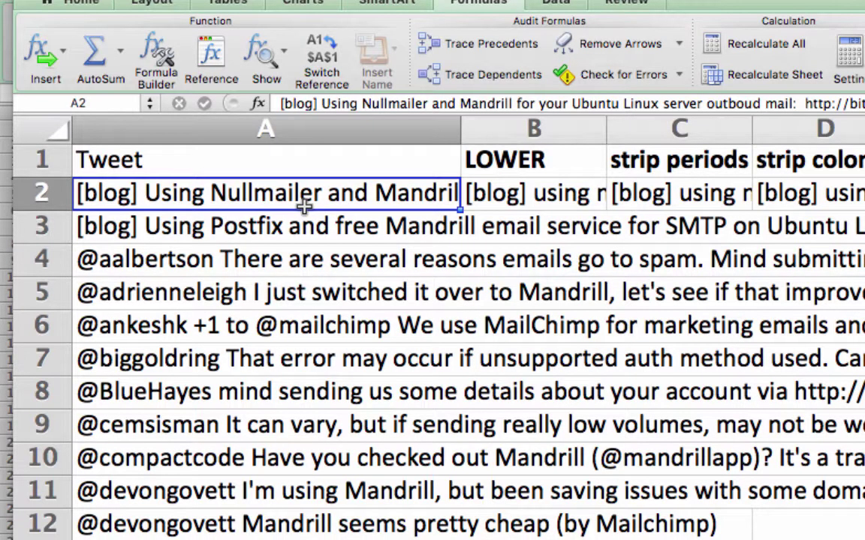
pyautogui.press('Right')
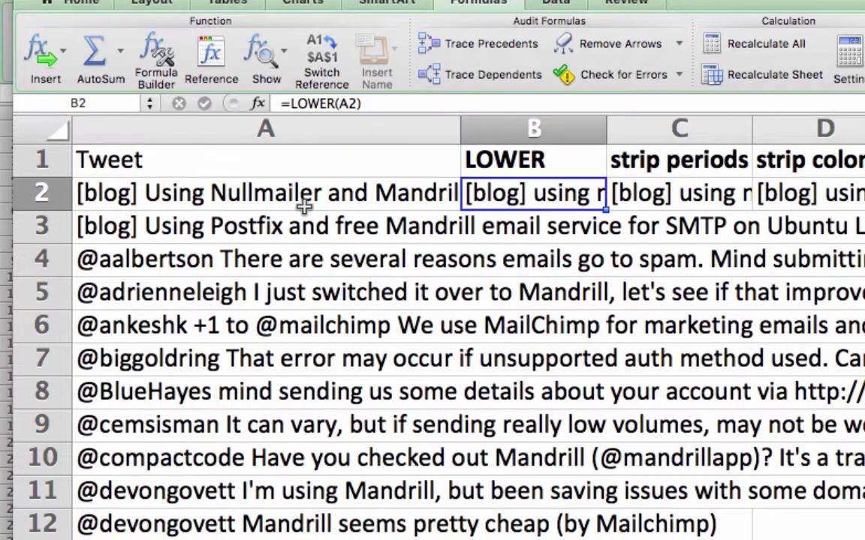
pyautogui.click(170, 58)
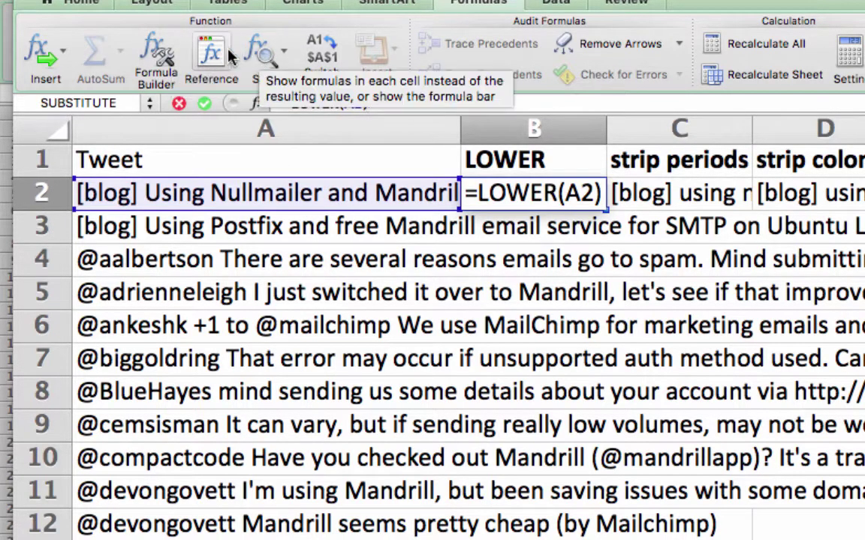
pyautogui.click(262, 52)
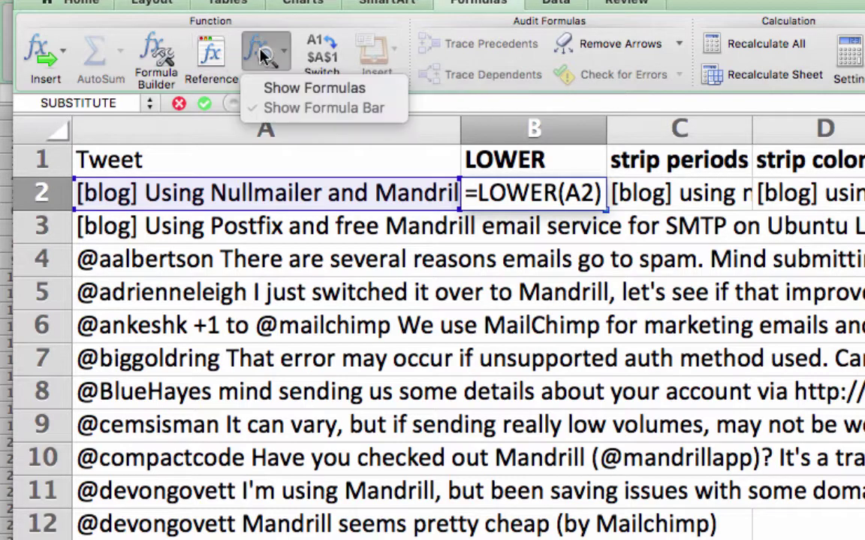
pyautogui.click(298, 90)
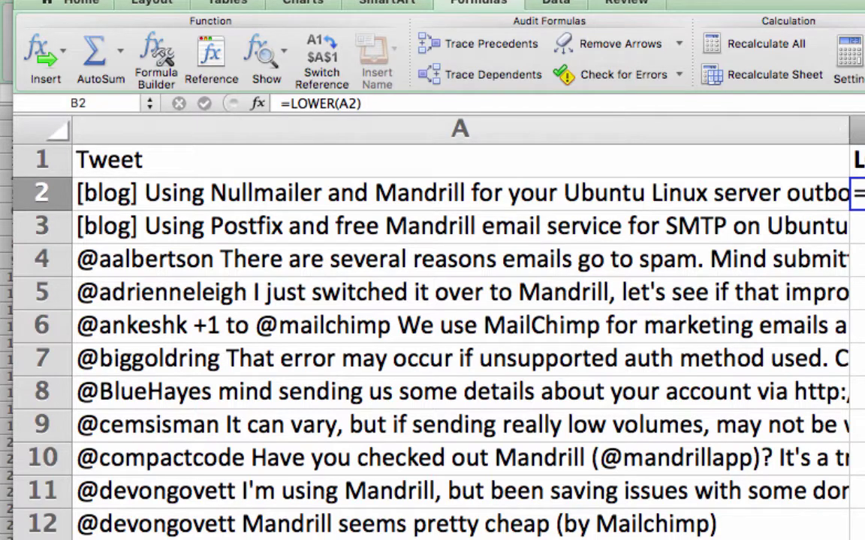
pyautogui.moveTo(852, 129); pyautogui.dragTo(368, 155)
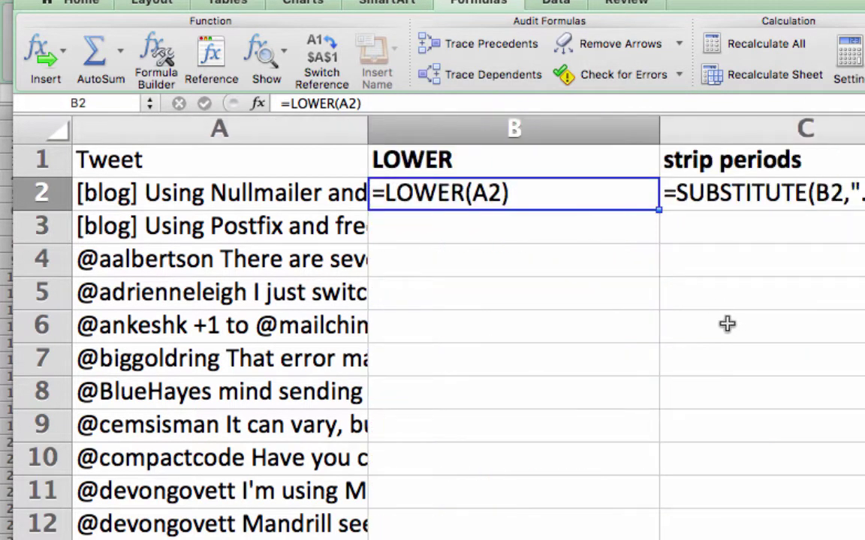
pyautogui.press('Left')
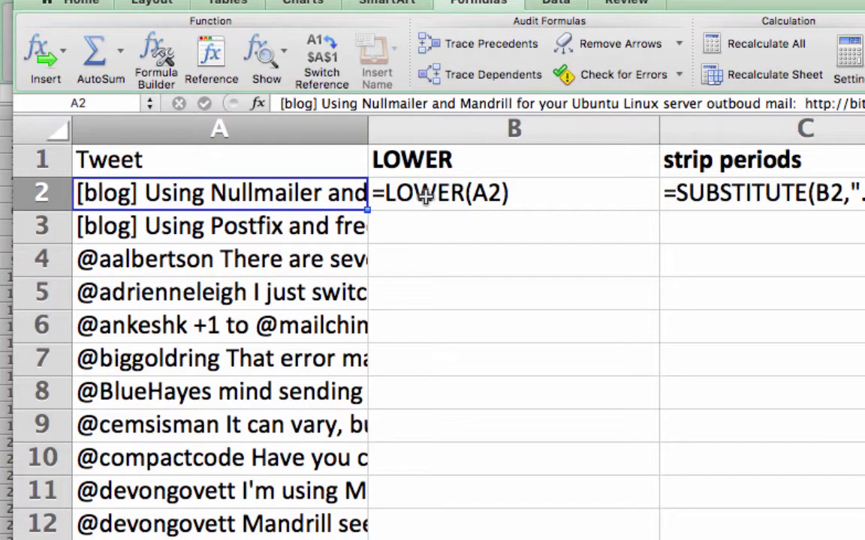
pyautogui.click(426, 195)
pyautogui.press('Right')
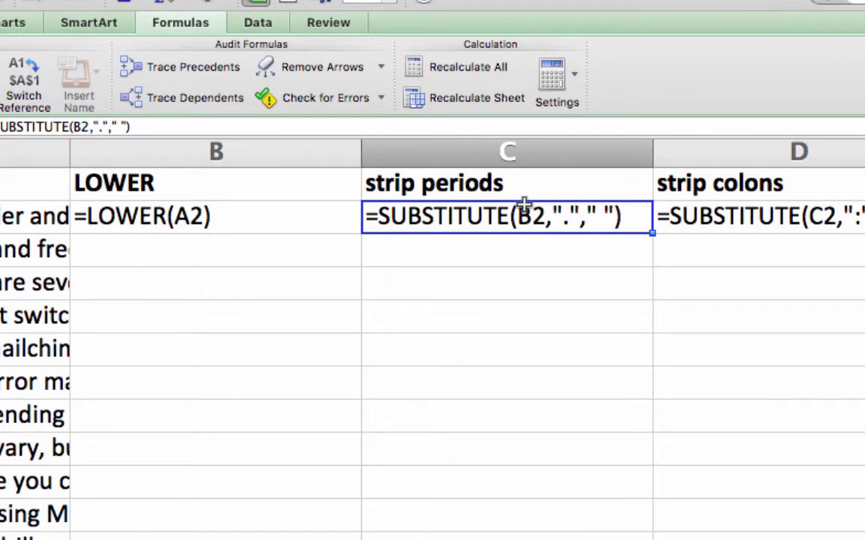
pyautogui.click(177, 216)
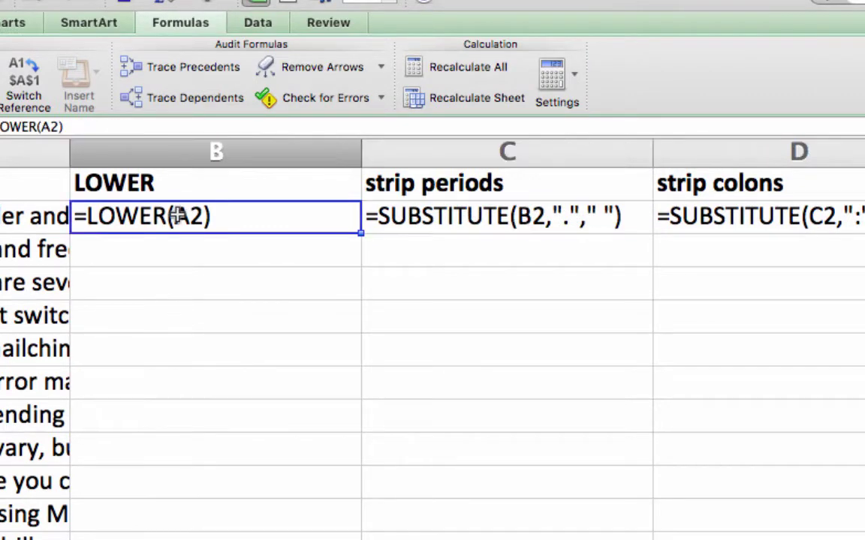
pyautogui.click(432, 191)
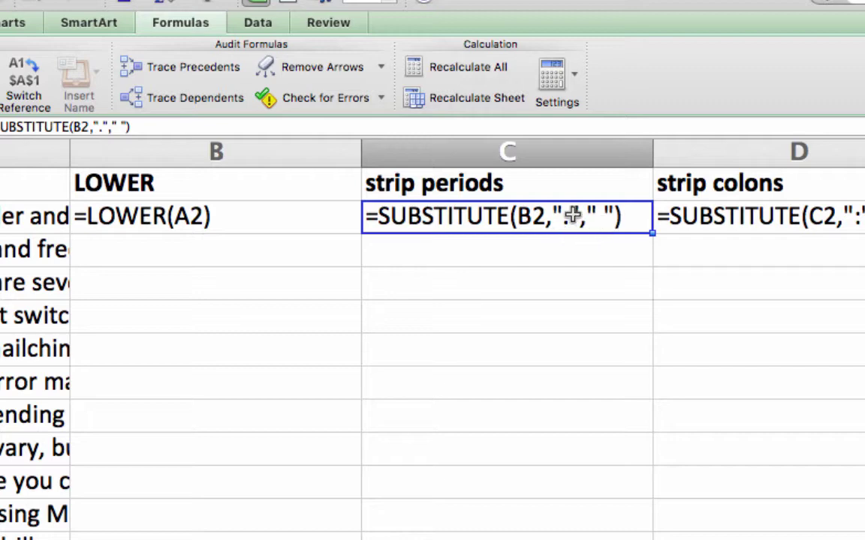
pyautogui.press('Right')
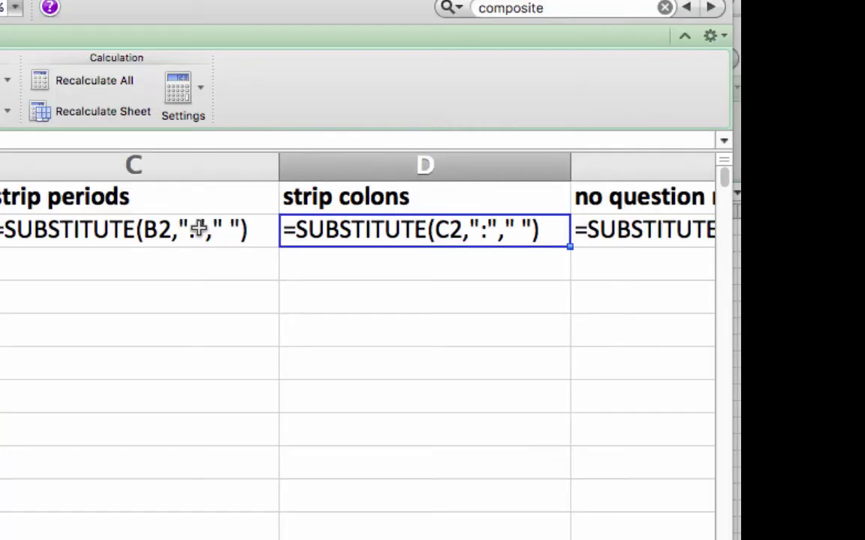
pyautogui.press('Right')
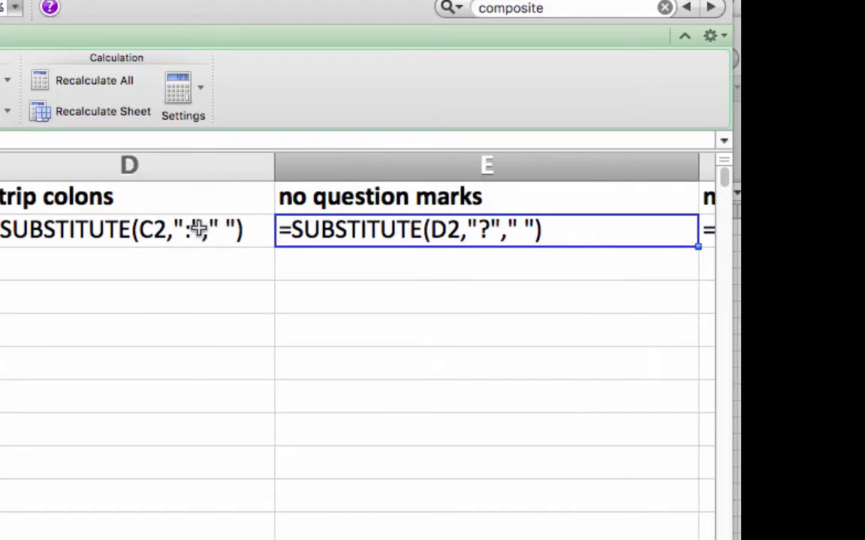
pyautogui.press('Right')
pyautogui.press('Right')
pyautogui.press('Right')
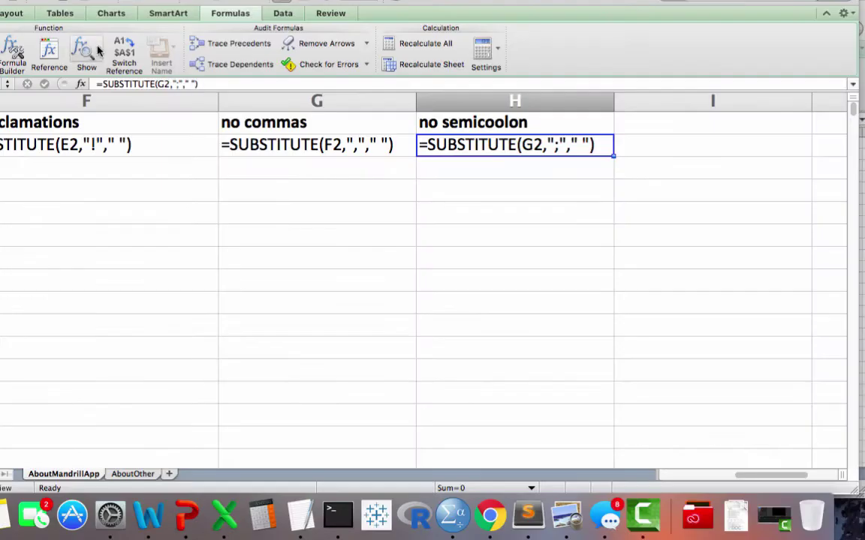
pyautogui.click(96, 51)
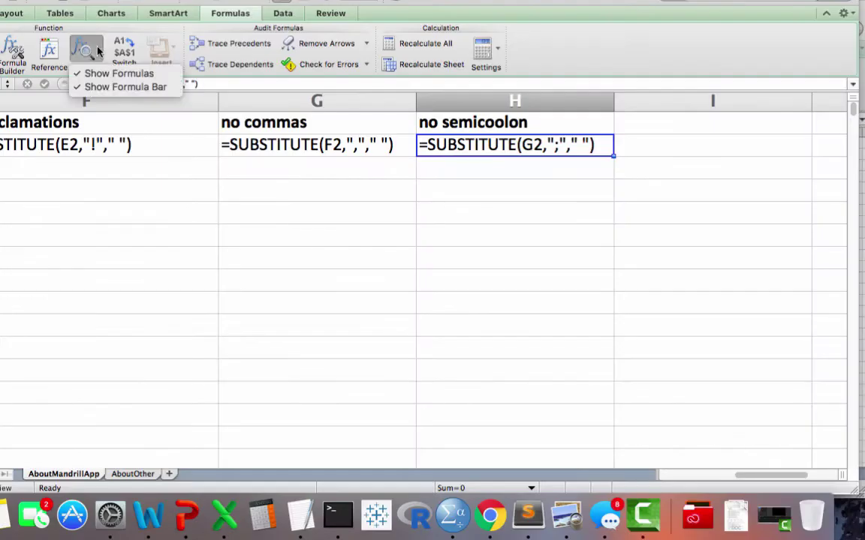
# Turn off Show Formulas and fill the B2:H2 formulas down every tweet row.
pyautogui.click(84, 74)
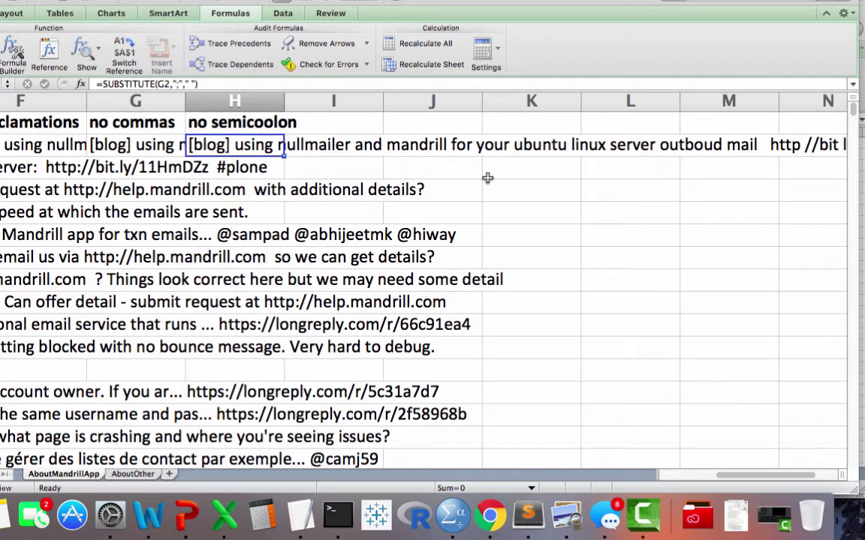
pyautogui.hscroll(-10, 488, 178)
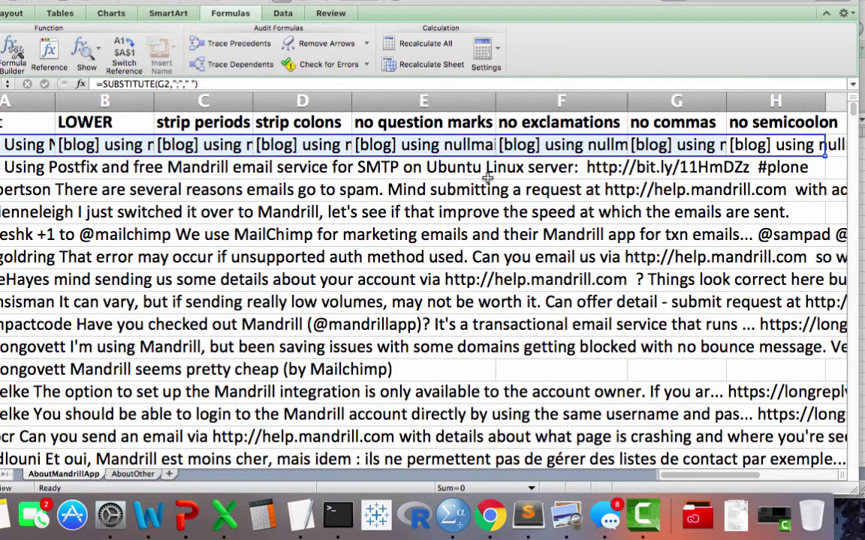
pyautogui.hscroll(4, 360, 237)
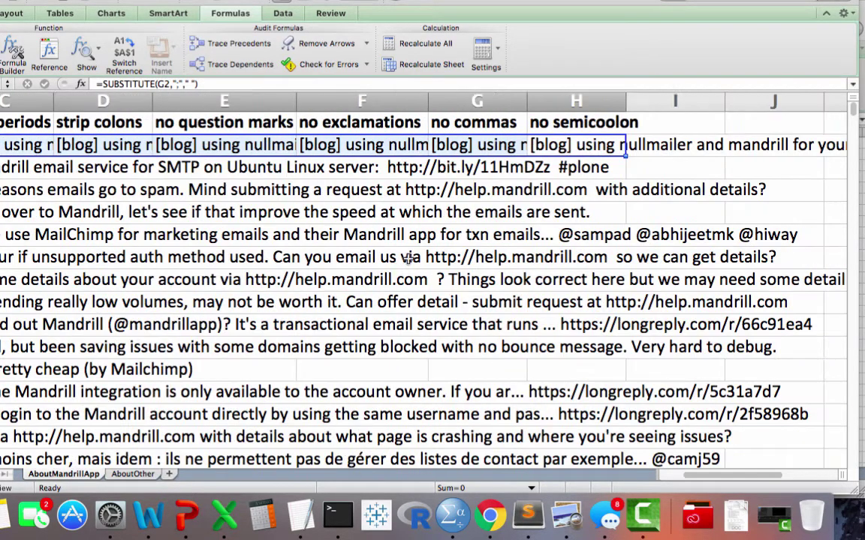
pyautogui.doubleClick(626, 155)
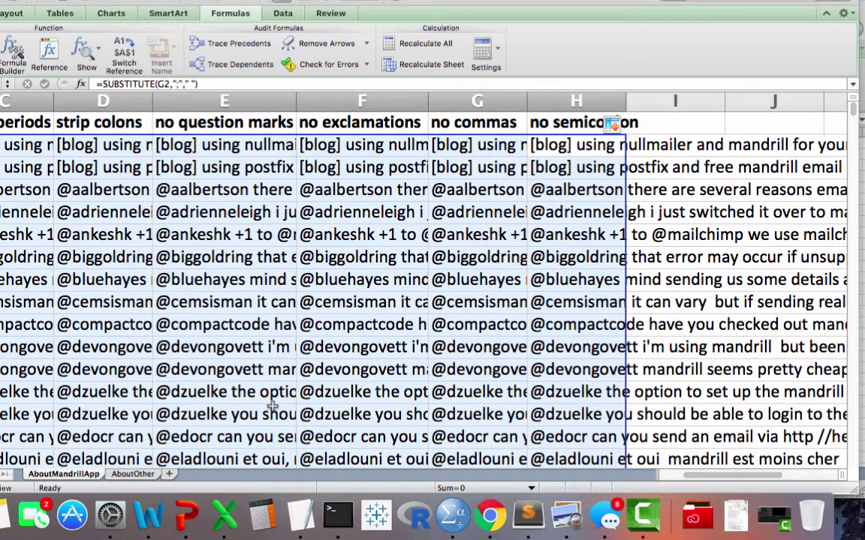
# Copy the LOWER and SUBSTITUTE formulas in B2:H2.
pyautogui.click(593, 146)
pyautogui.hotkey('shift', 'Left')
pyautogui.hotkey('shift', 'Left')
pyautogui.hotkey('shift', 'Left')
pyautogui.hotkey('shift', 'Left')
pyautogui.hotkey('shift', 'Left')
pyautogui.hotkey('shift', 'Left')
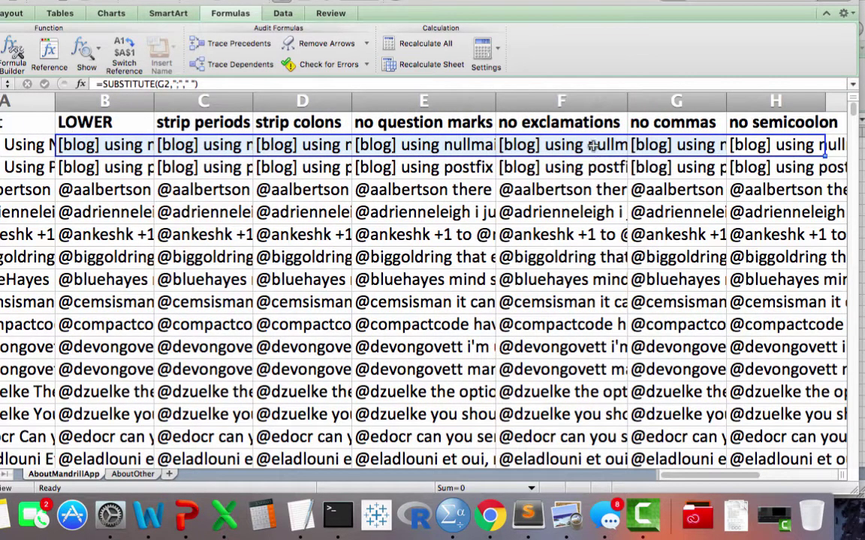
pyautogui.press('super+c')
# Paste the copied formulas into B2:H2 of the AboutOther sheet.
pyautogui.click(127, 476)
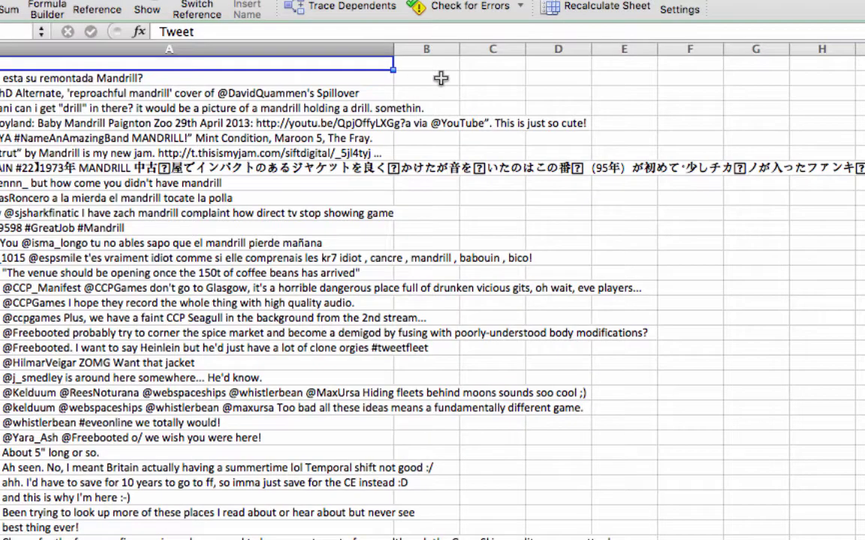
pyautogui.click(440, 78)
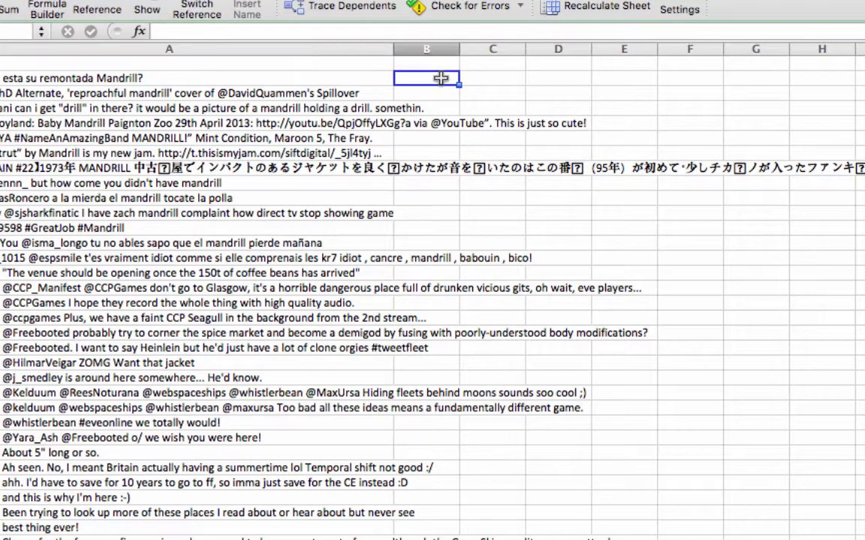
pyautogui.press('super+v')
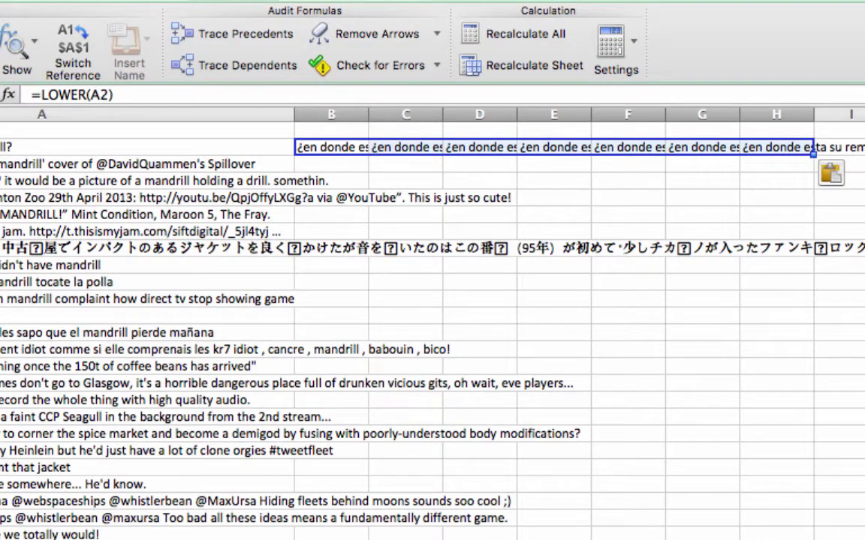
# Zoom to 200% and check the pasted SUBSTITUTE formulas across B2:H2.
pyautogui.click(405, 0)
pyautogui.click(420, 0)
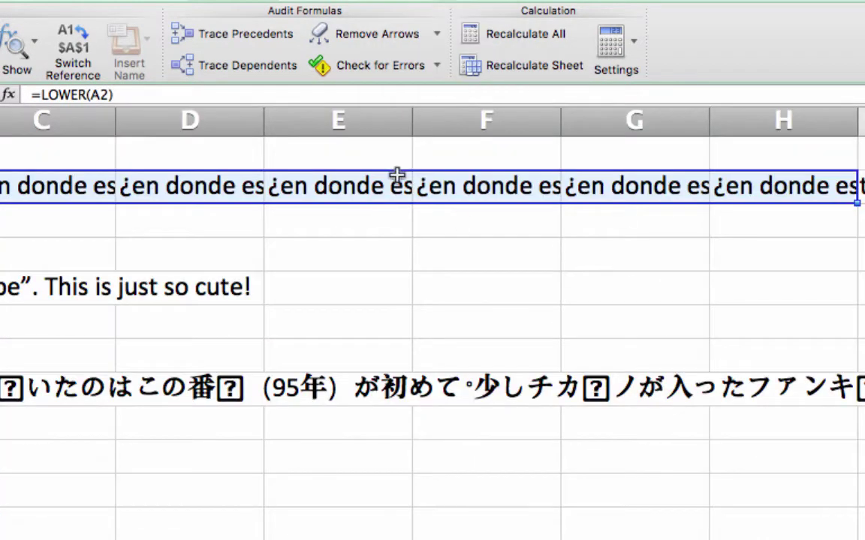
pyautogui.click(395, 178)
pyautogui.click(770, 178)
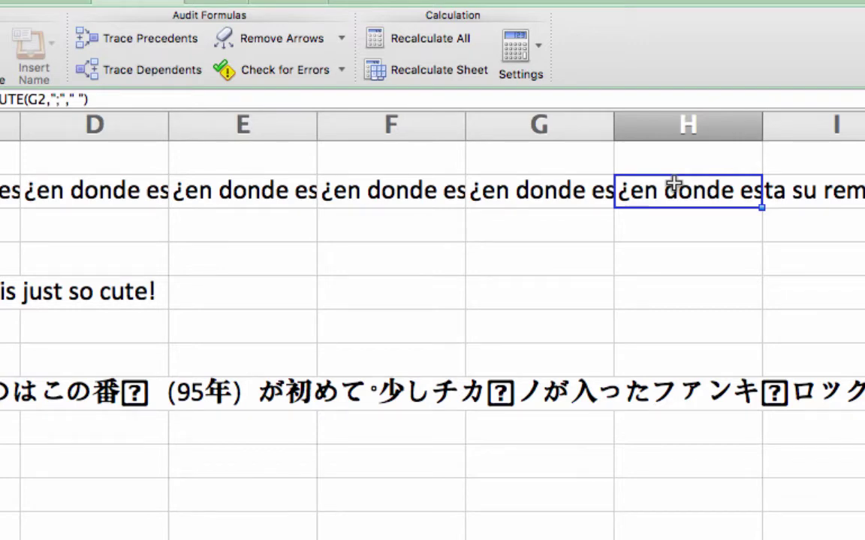
pyautogui.hotkey('shift', 'Left')
pyautogui.hotkey('shift', 'Left')
pyautogui.hotkey('shift', 'Left')
pyautogui.hotkey('shift', 'Left')
pyautogui.hotkey('shift', 'Left')
pyautogui.hotkey('shift', 'Left')
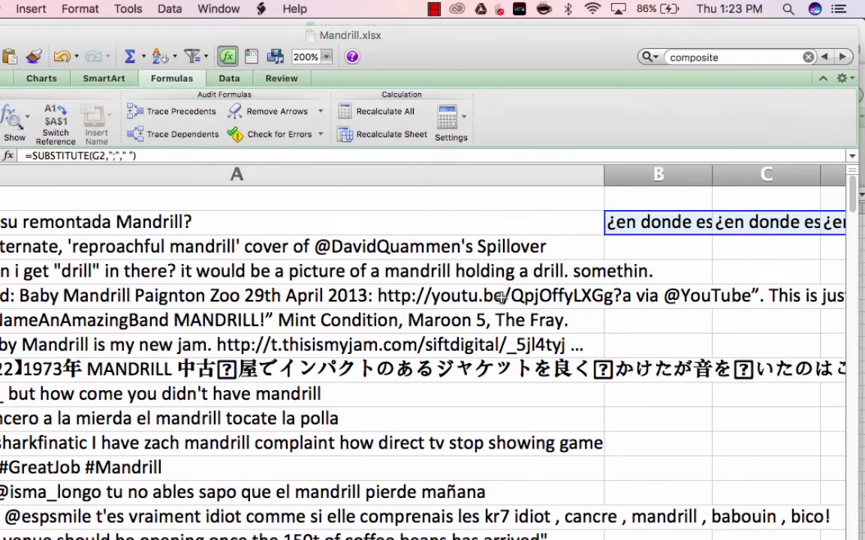
pyautogui.hscroll(5, 673, 183)
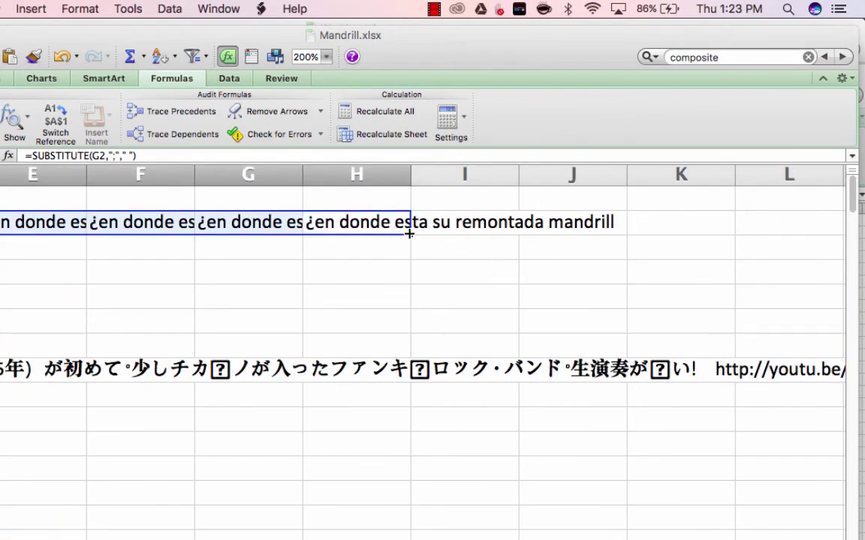